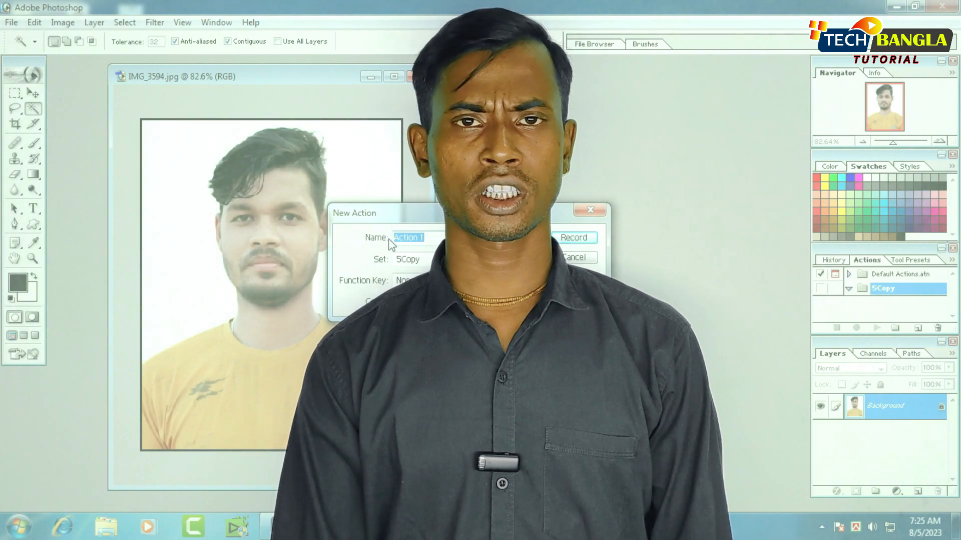
{"action": "key", "text": "Tab"}
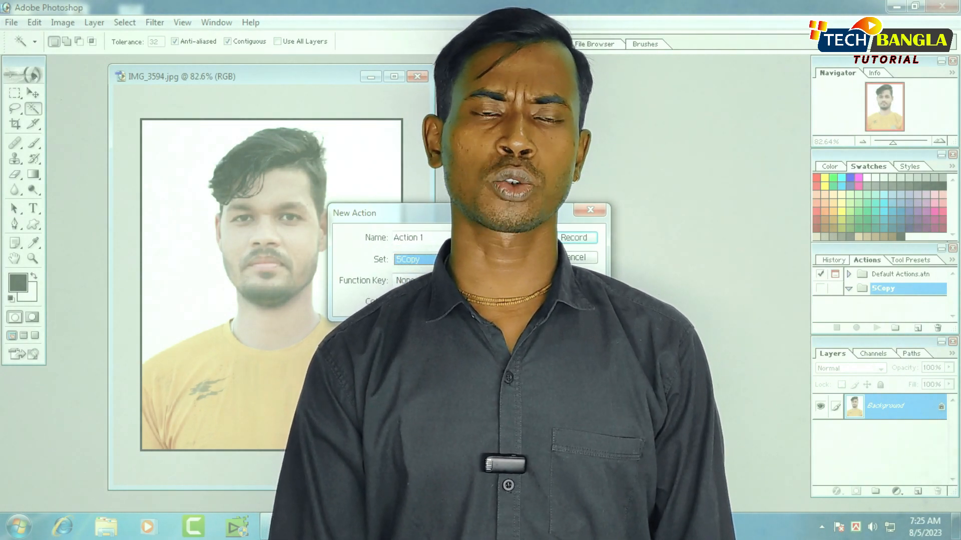
{"action": "left_click", "coordinate": [435, 281]}
{"action": "left_click", "coordinate": [413, 302]}
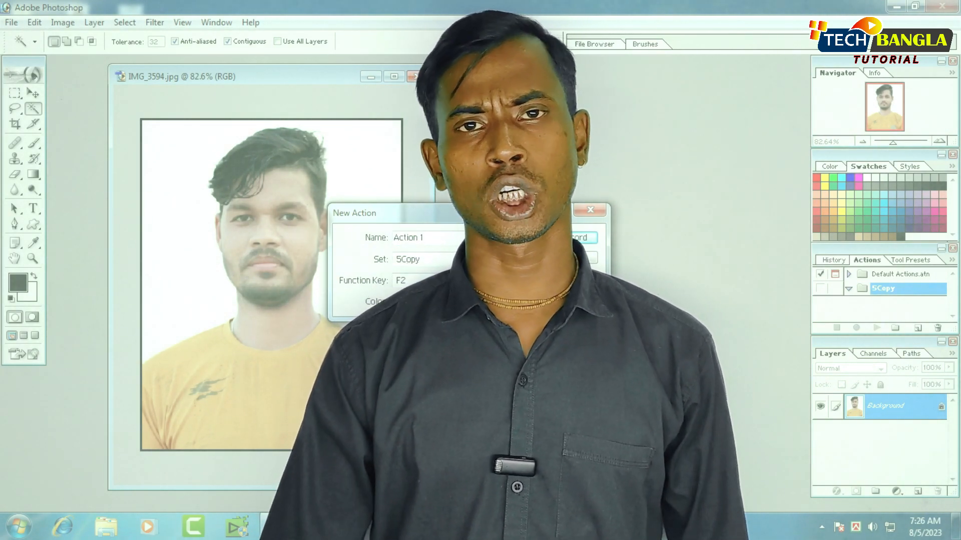
{"action": "left_click", "coordinate": [583, 238]}
{"action": "left_click", "coordinate": [124, 22]}
{"action": "left_click", "coordinate": [131, 37]}
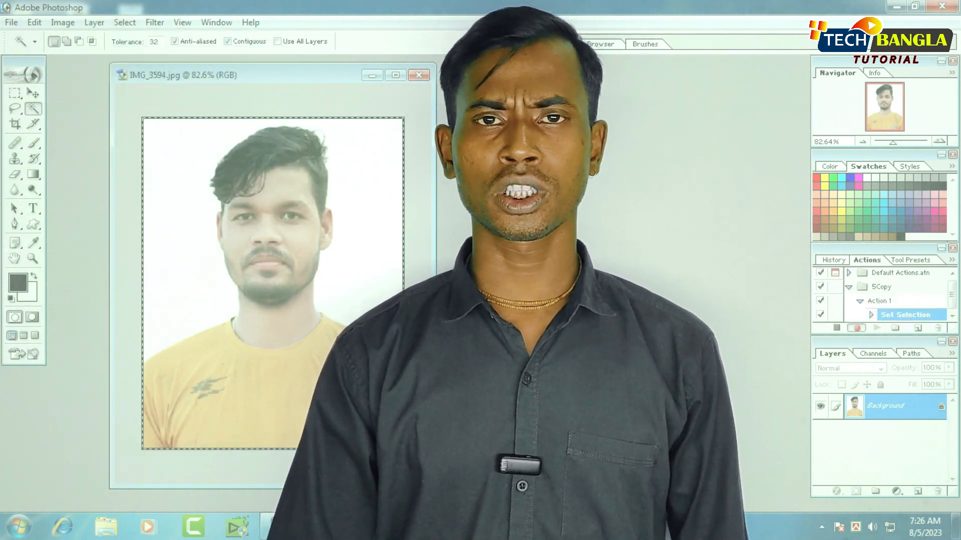
{"action": "left_click", "coordinate": [11, 22]}
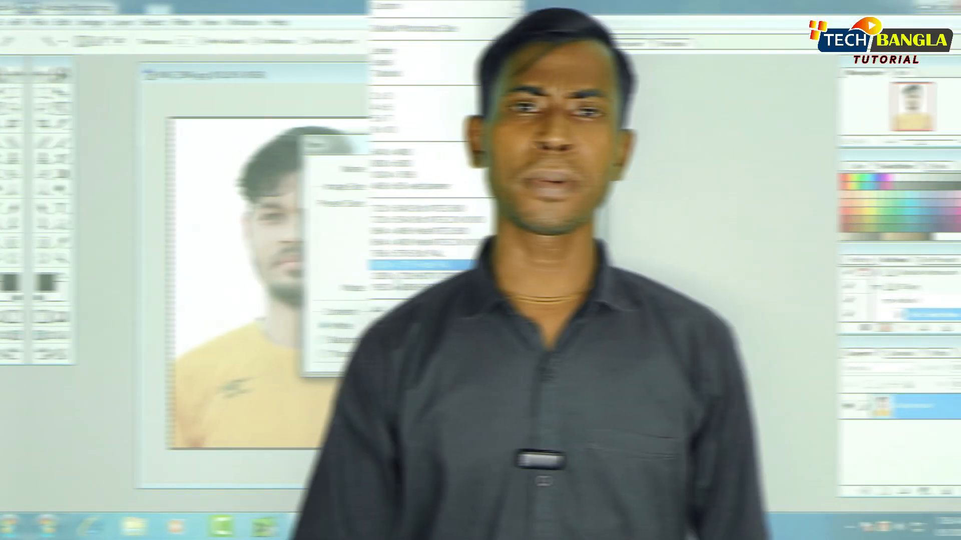
{"action": "left_click", "coordinate": [440, 309]}
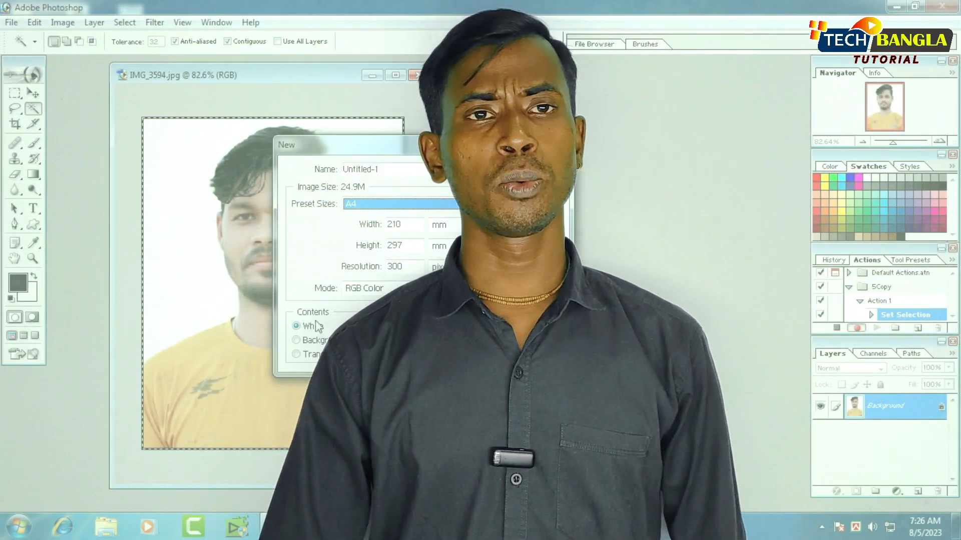
{"action": "left_click", "coordinate": [561, 169]}
{"action": "left_click_drag", "start_coordinate": [210, 74], "coordinate": [586, 71]}
{"action": "left_click_drag", "start_coordinate": [309, 75], "coordinate": [290, 75]}
{"action": "key", "text": "ctrl+c"}
{"action": "key", "text": "ctrl+c"}
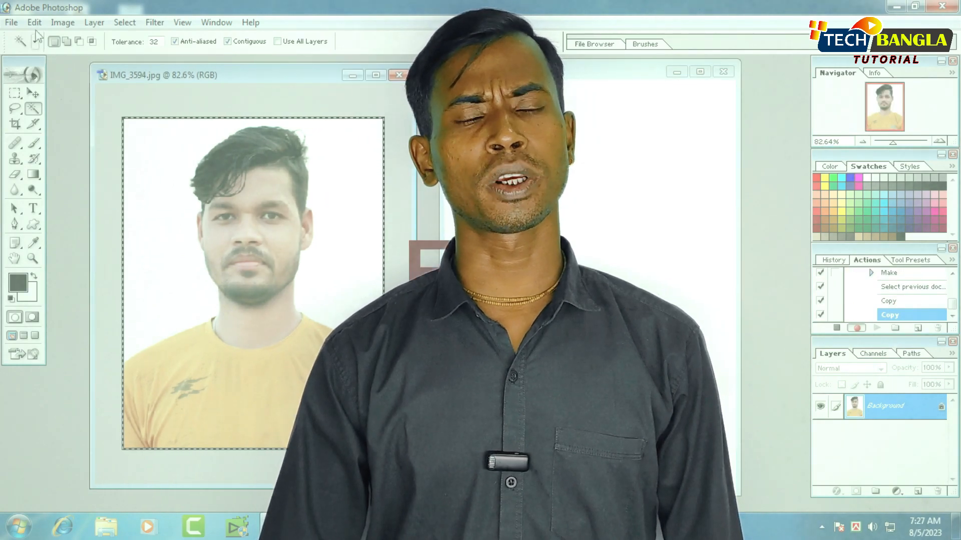
{"action": "left_click", "coordinate": [34, 22]}
{"action": "left_click", "coordinate": [81, 130]}
{"action": "left_click_drag", "start_coordinate": [590, 71], "coordinate": [446, 74]}
{"action": "left_click", "coordinate": [34, 23]}
{"action": "left_click", "coordinate": [68, 164]}
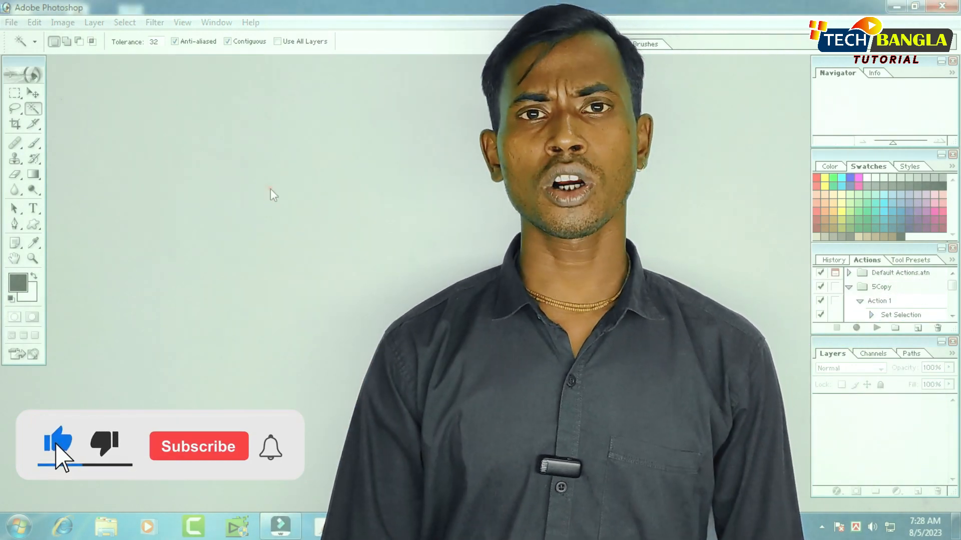
{"action": "key", "text": "ctrl+o"}
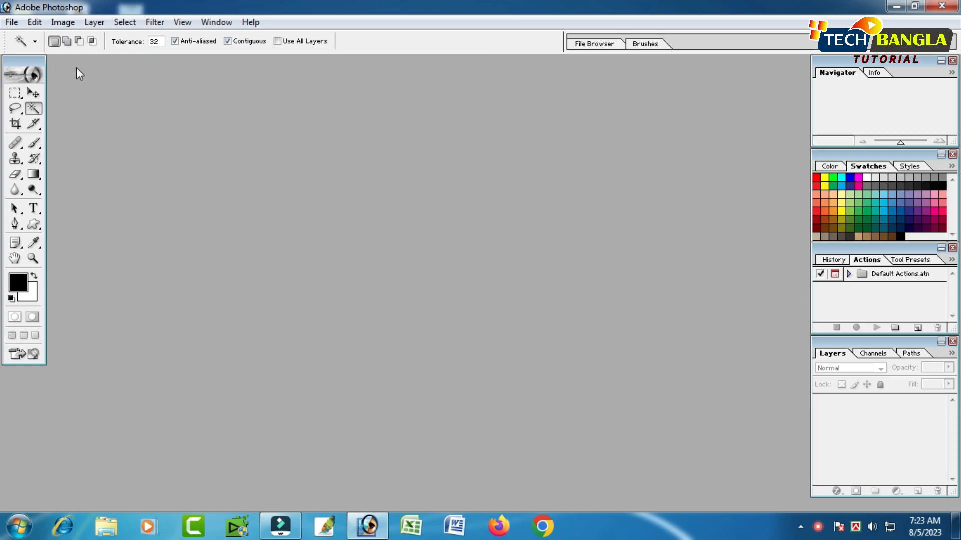
- Open the portrait photo IMG_3594.jpg from the Desktop folder
{"action": "left_click", "coordinate": [11, 22]}
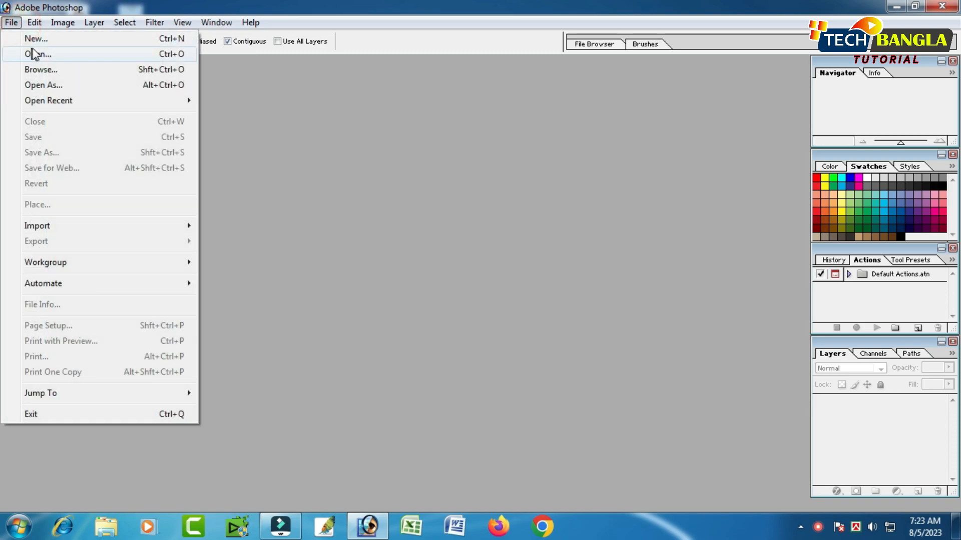
{"action": "left_click", "coordinate": [42, 57]}
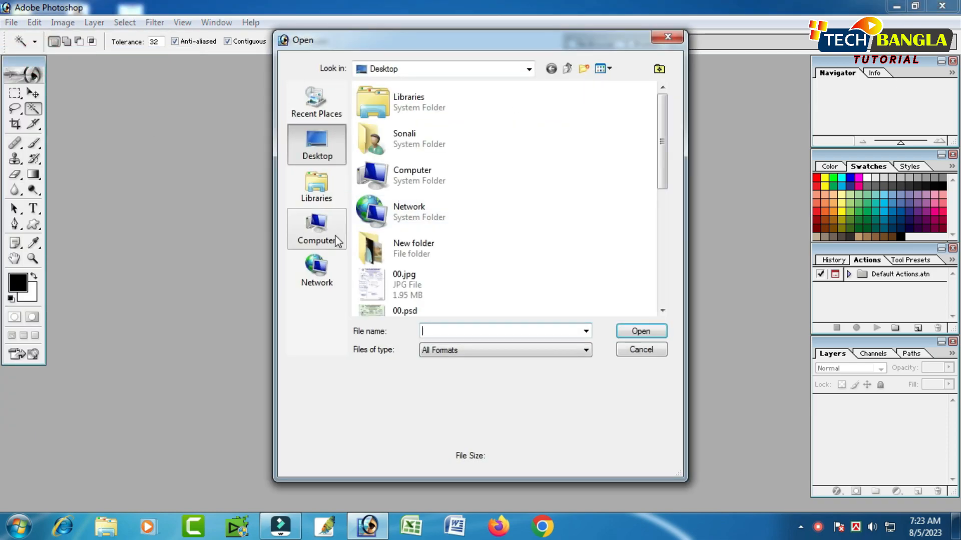
{"action": "left_click_drag", "start_coordinate": [658, 162], "coordinate": [658, 255]}
{"action": "left_click", "coordinate": [466, 253]}
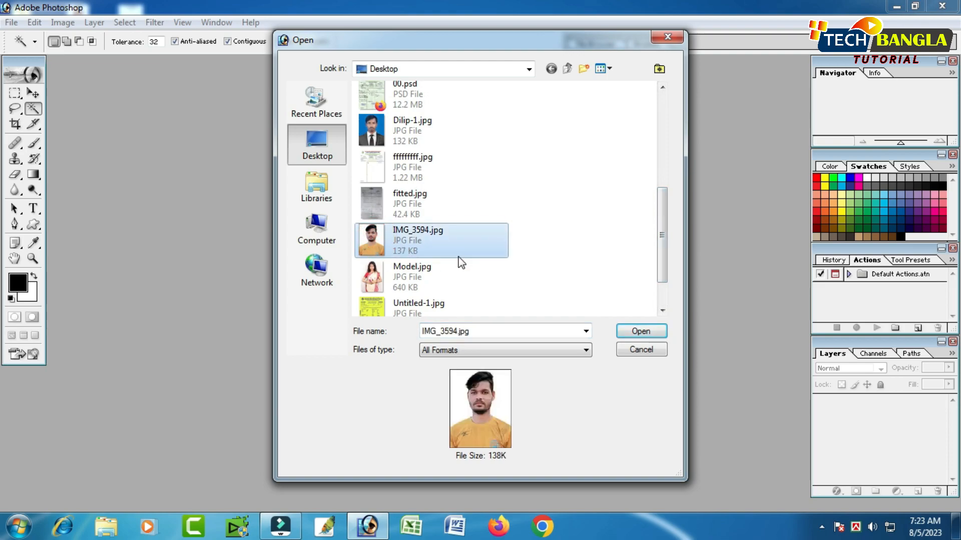
{"action": "left_click", "coordinate": [647, 334]}
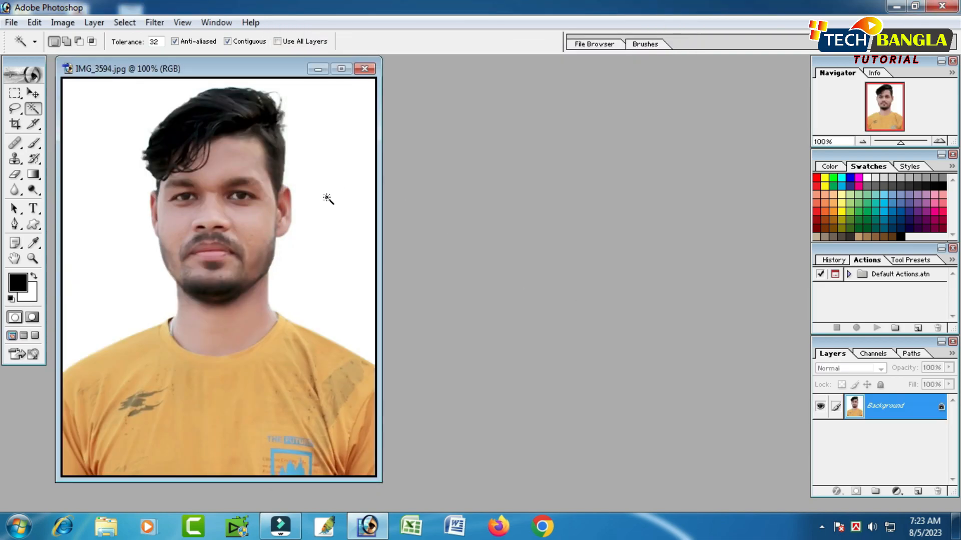
{"action": "left_click_drag", "start_coordinate": [257, 67], "coordinate": [310, 76]}
{"action": "scroll", "coordinate": [310, 76], "scroll_direction": "down", "scroll_amount": 2}
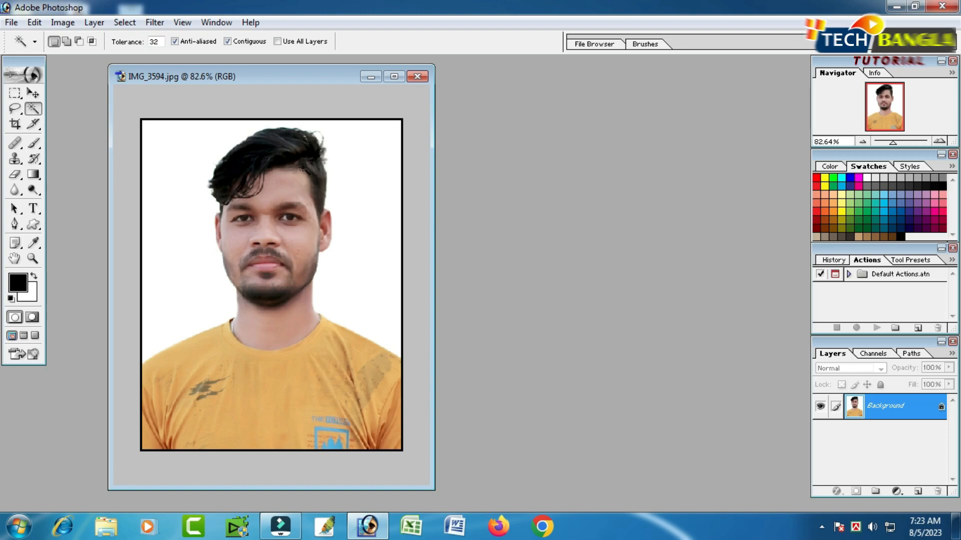
- Switch to the document history and bring the list of actions back up
{"action": "left_click", "coordinate": [835, 261]}
{"action": "left_click", "coordinate": [216, 22]}
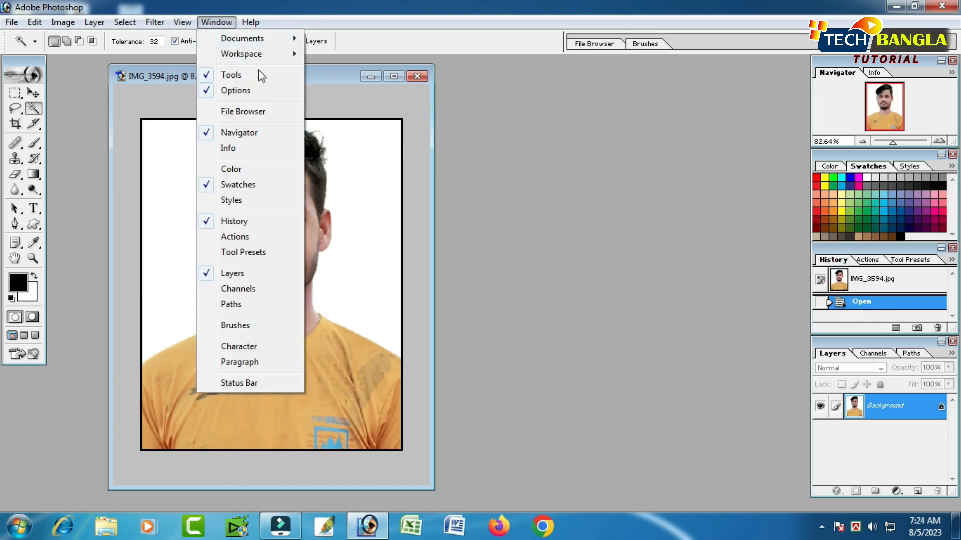
{"action": "left_click", "coordinate": [867, 261]}
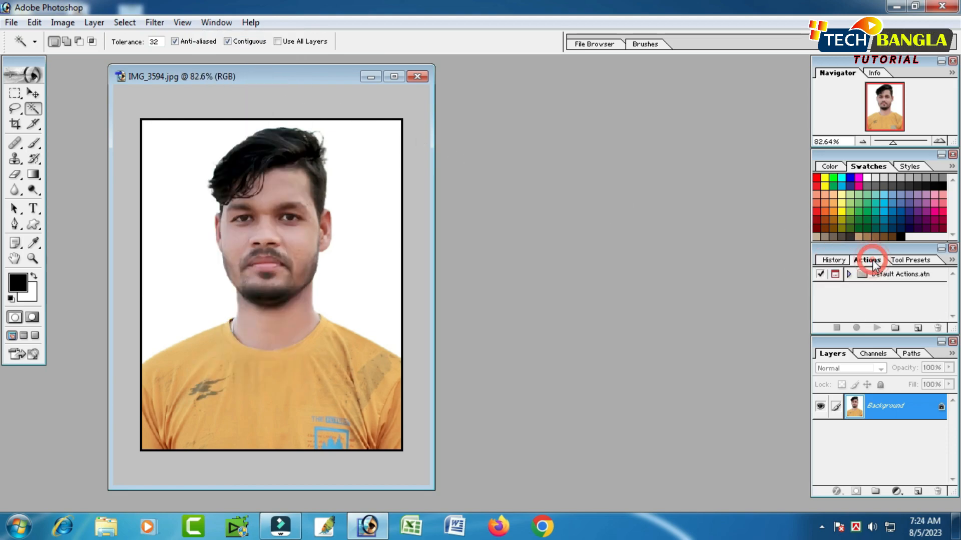
{"action": "left_click", "coordinate": [227, 23]}
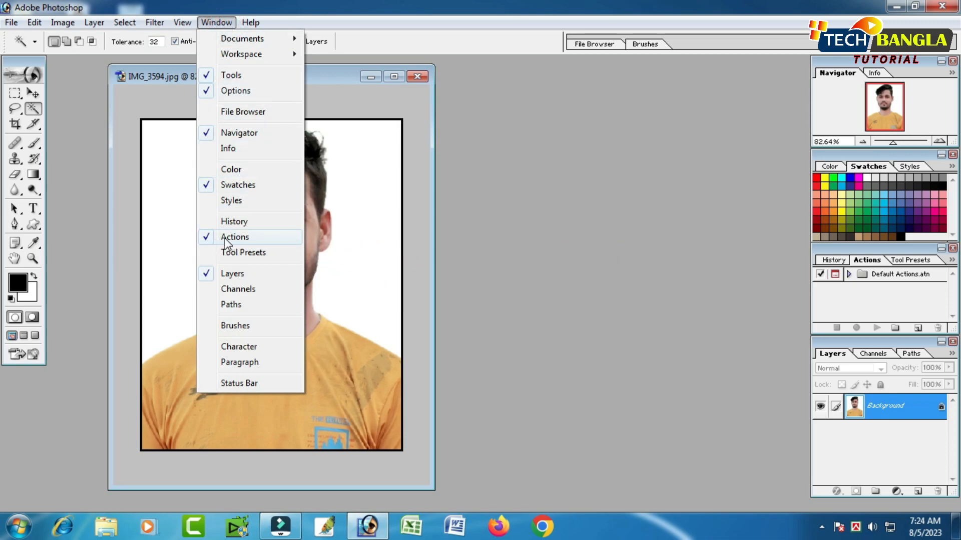
{"action": "left_click", "coordinate": [870, 269]}
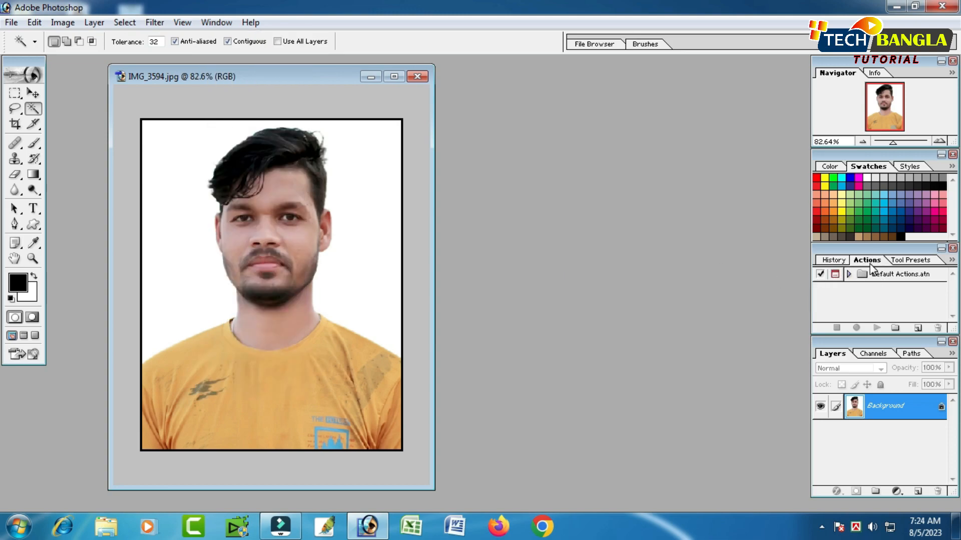
- Create a new action set named 5Copy
{"action": "left_click", "coordinate": [895, 329]}
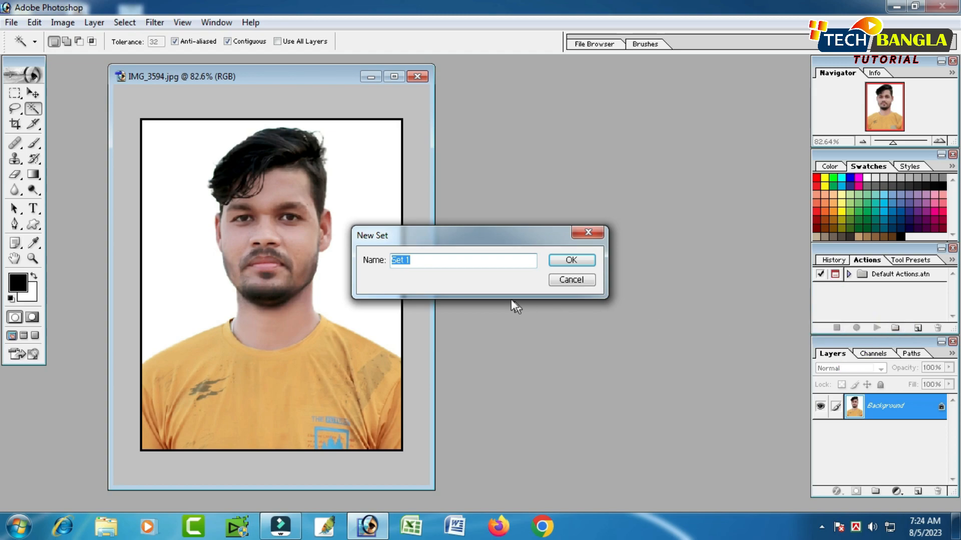
{"action": "left_click_drag", "start_coordinate": [408, 237], "coordinate": [489, 216]}
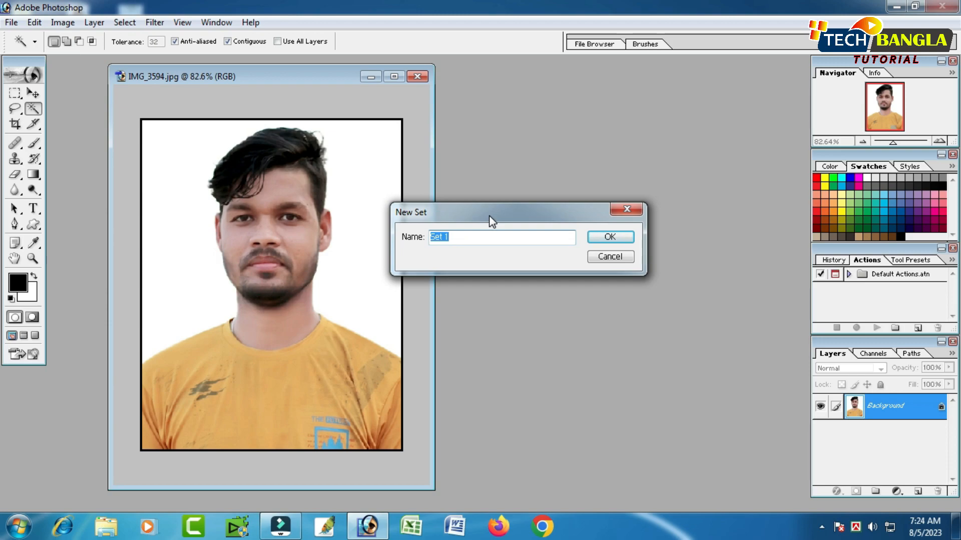
{"action": "type", "text": "5Copy"}
{"action": "left_click", "coordinate": [611, 237]}
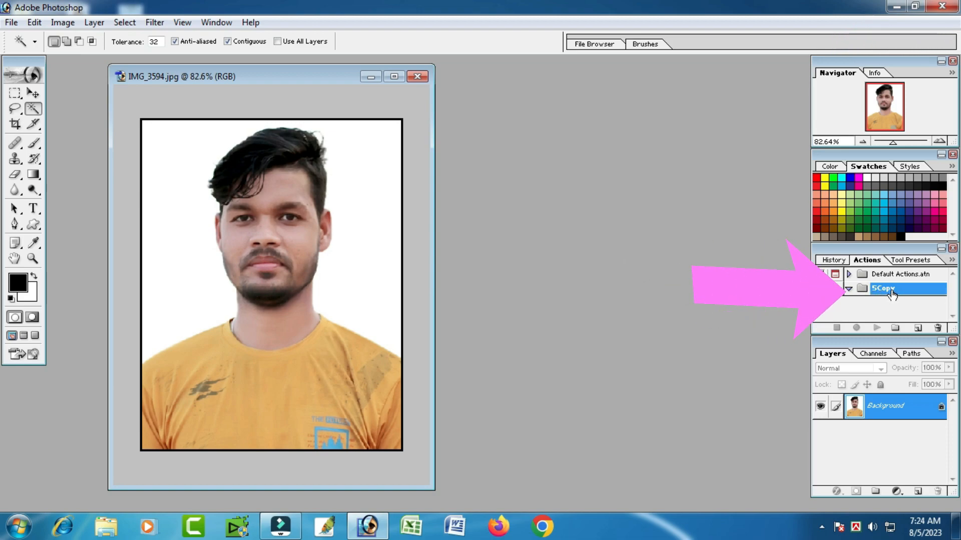
- Create a new action in the 5Copy set, assign it function key F2 with Control, and start recording
{"action": "left_click", "coordinate": [919, 330]}
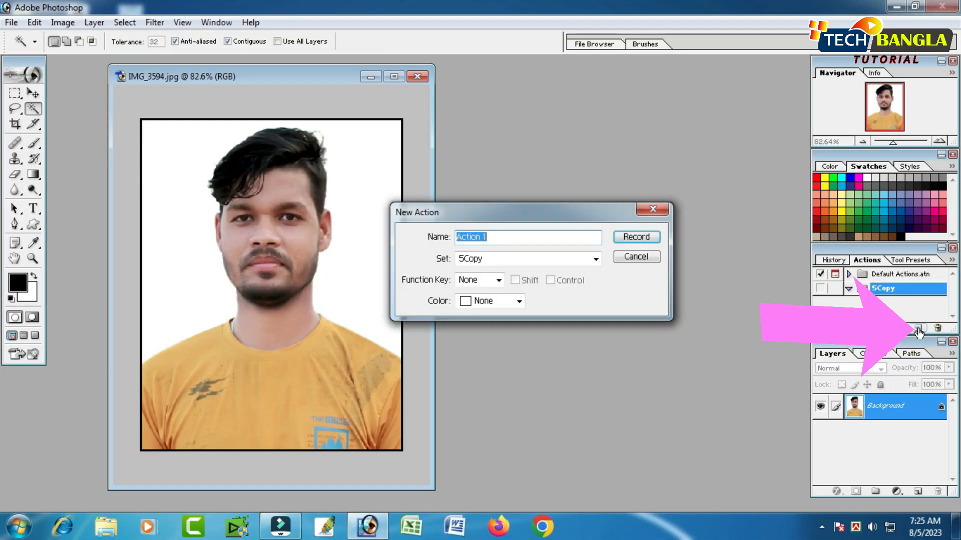
{"action": "left_click_drag", "start_coordinate": [482, 223], "coordinate": [419, 223]}
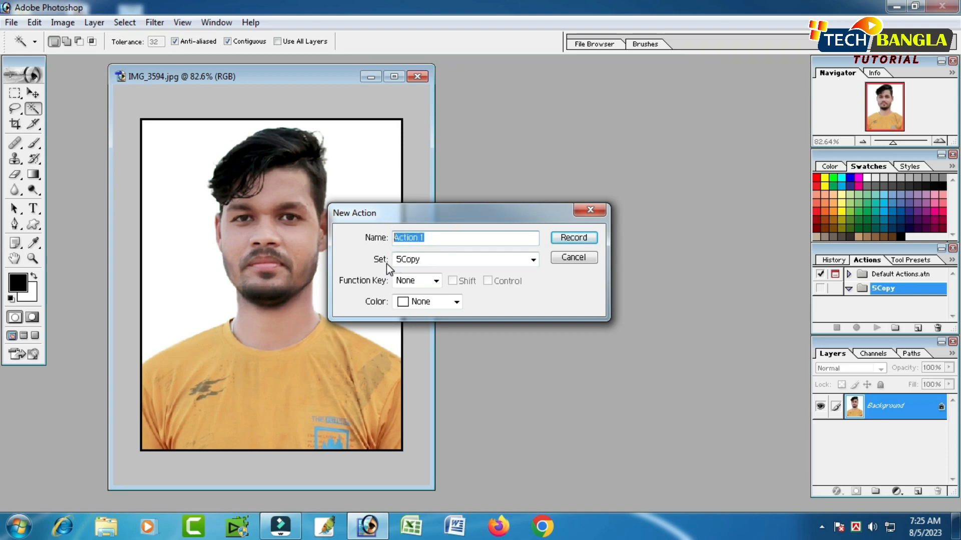
{"action": "left_click", "coordinate": [414, 259]}
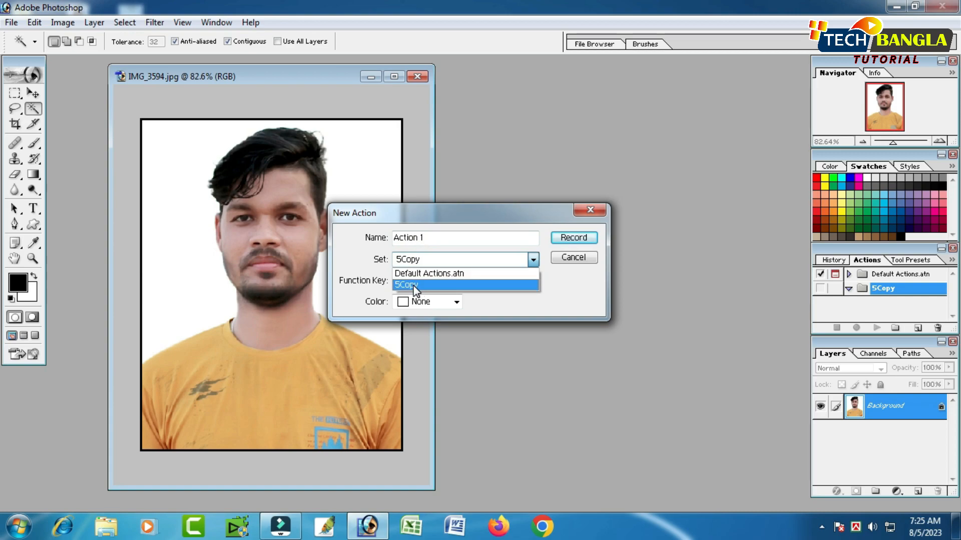
{"action": "left_click", "coordinate": [413, 286]}
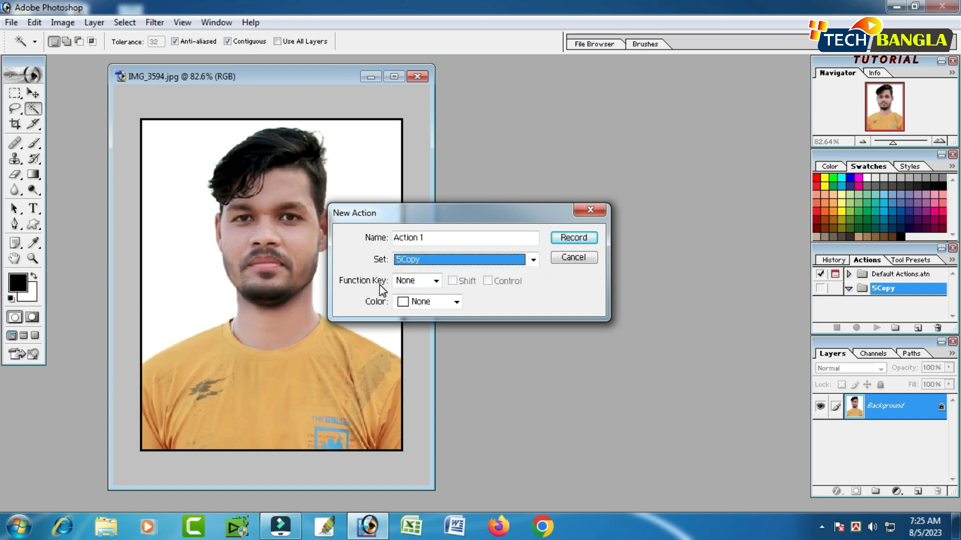
{"action": "left_click", "coordinate": [413, 284]}
{"action": "left_click", "coordinate": [413, 316]}
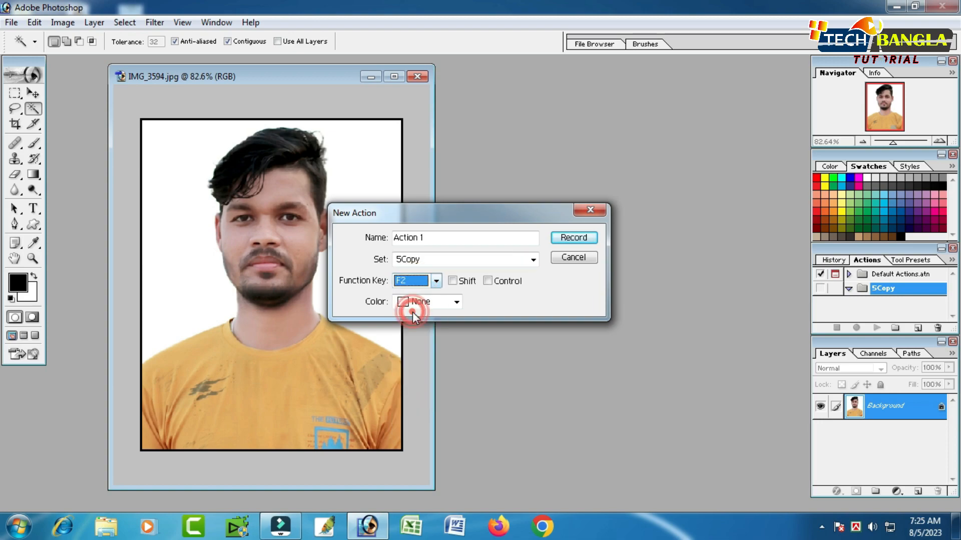
{"action": "left_click", "coordinate": [486, 281]}
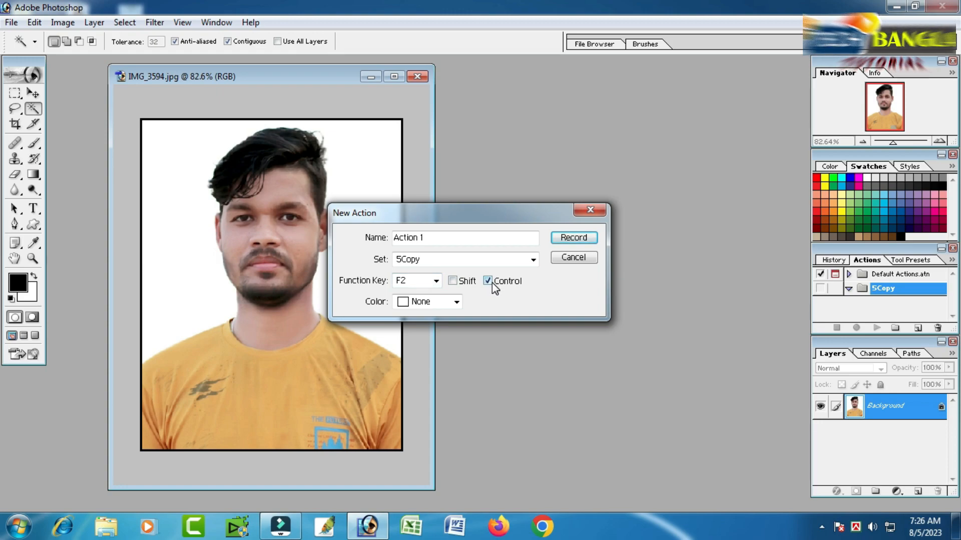
{"action": "left_click", "coordinate": [583, 239]}
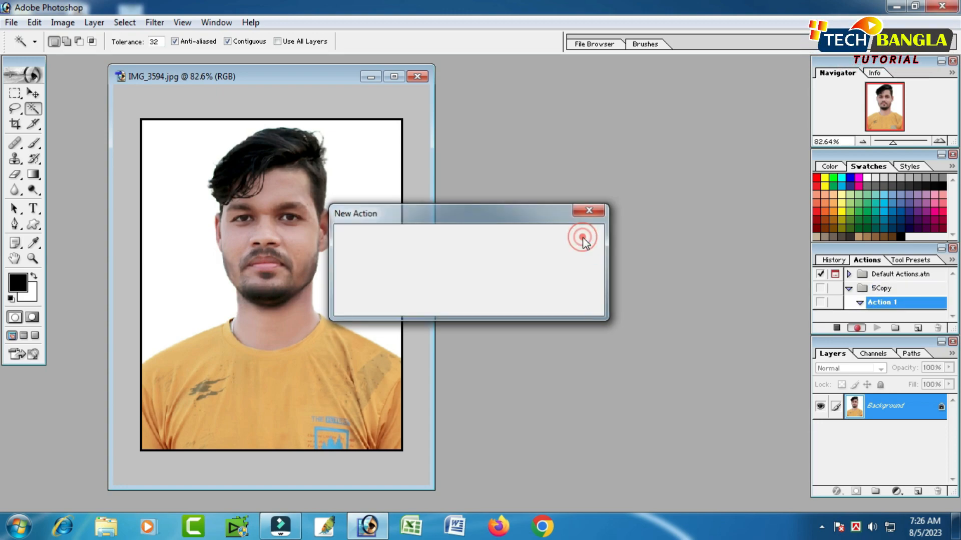
- Select the entire portrait photo while the action is recording
{"action": "mouse_move", "coordinate": [257, 75]}
{"action": "left_mouse_down"}
{"action": "mouse_move", "coordinate": [267, 73]}
{"action": "mouse_move", "coordinate": [260, 74]}
{"action": "left_mouse_up"}
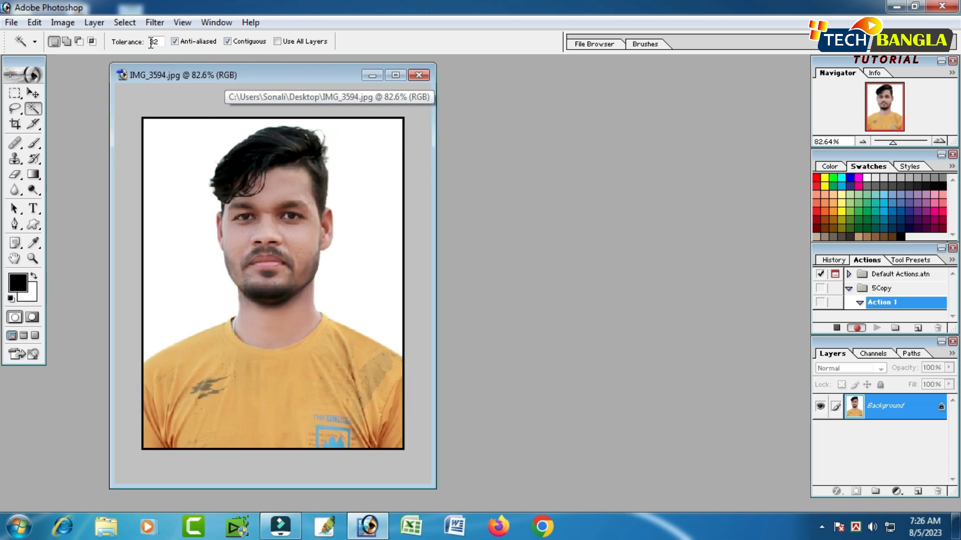
{"action": "left_click", "coordinate": [124, 23]}
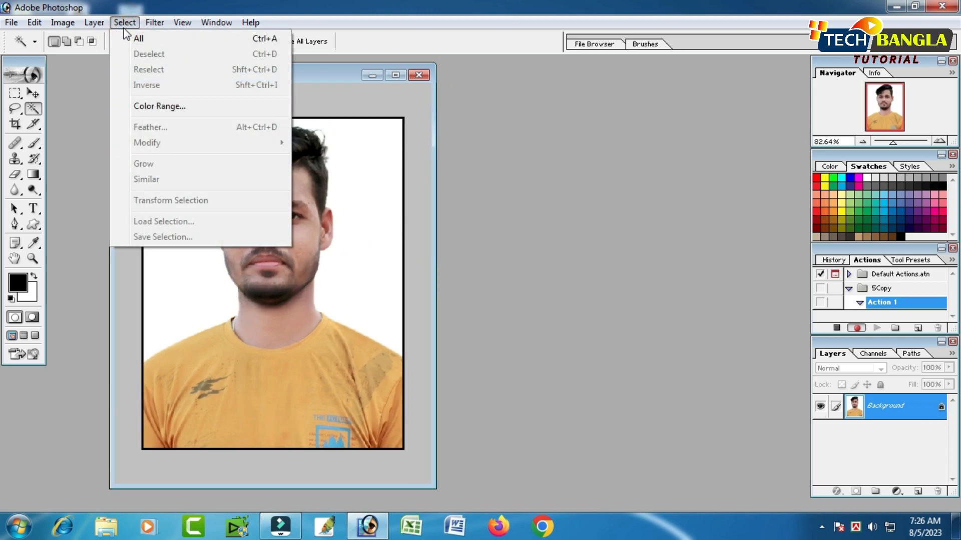
{"action": "left_click", "coordinate": [166, 40]}
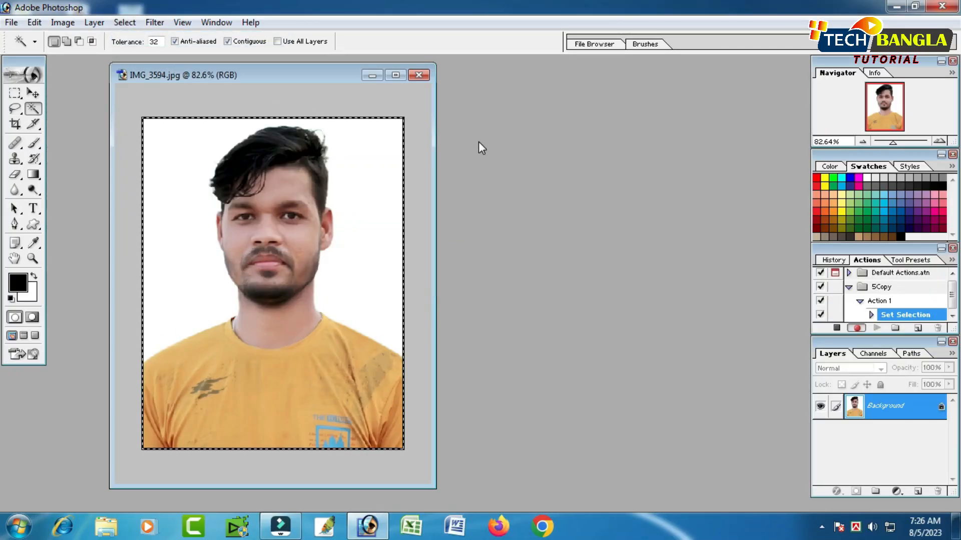
{"action": "key", "text": "ctrl+a"}
- Create a new blank document using the A4 preset, 210 x 297 mm at 300 pixels/inch, with white contents
{"action": "left_click", "coordinate": [11, 22]}
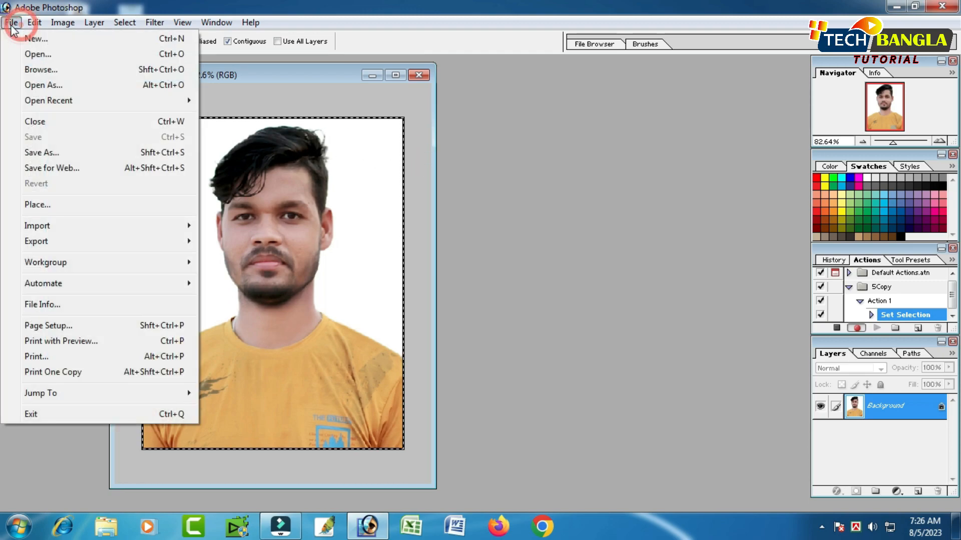
{"action": "left_click", "coordinate": [56, 41]}
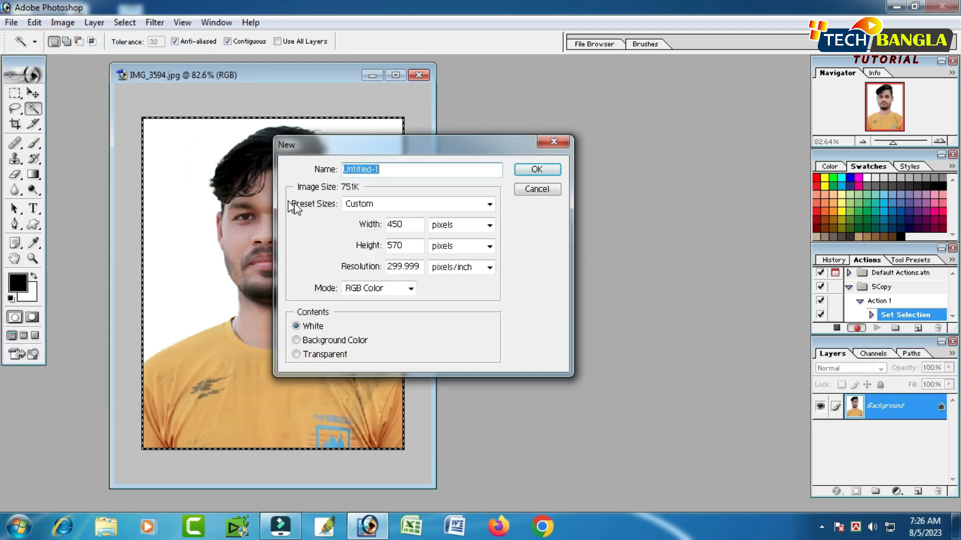
{"action": "left_click", "coordinate": [363, 204]}
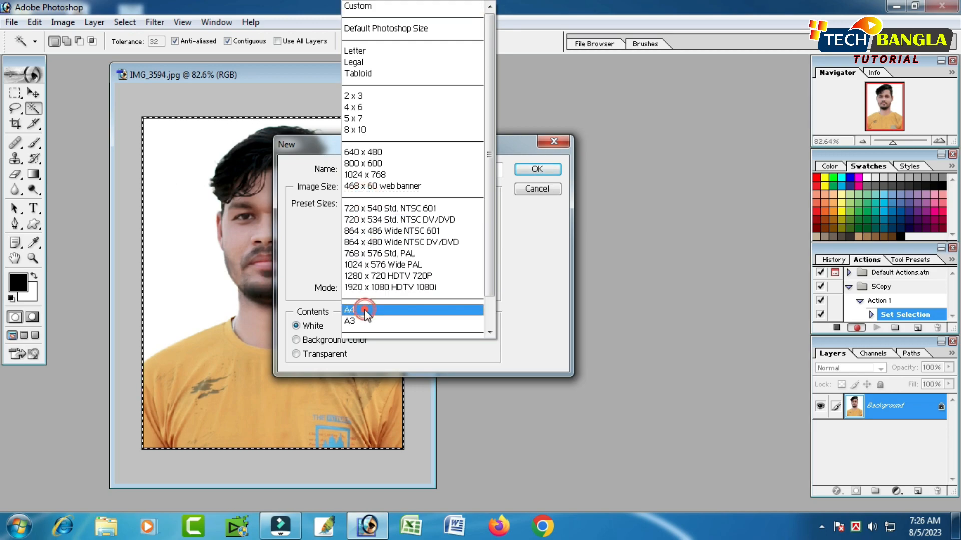
{"action": "left_click", "coordinate": [366, 310]}
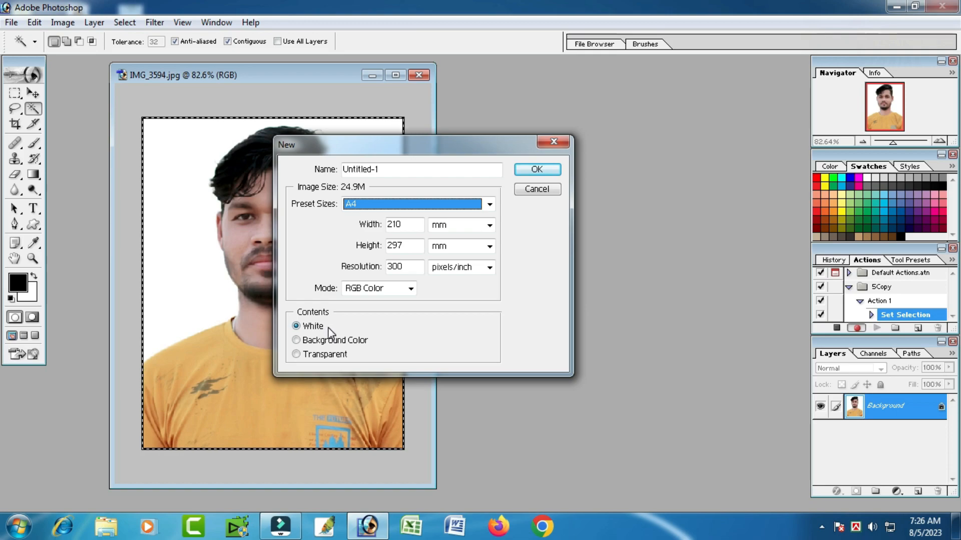
{"action": "left_click", "coordinate": [531, 169]}
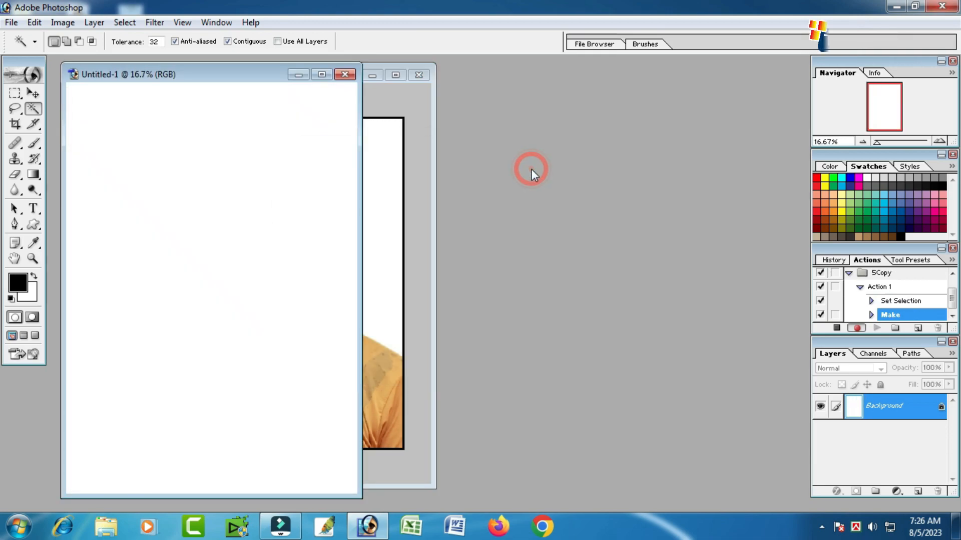
- Place the blank A4 page beside the portrait and copy the selected photo while the action is recording
{"action": "left_click_drag", "start_coordinate": [173, 79], "coordinate": [559, 75]}
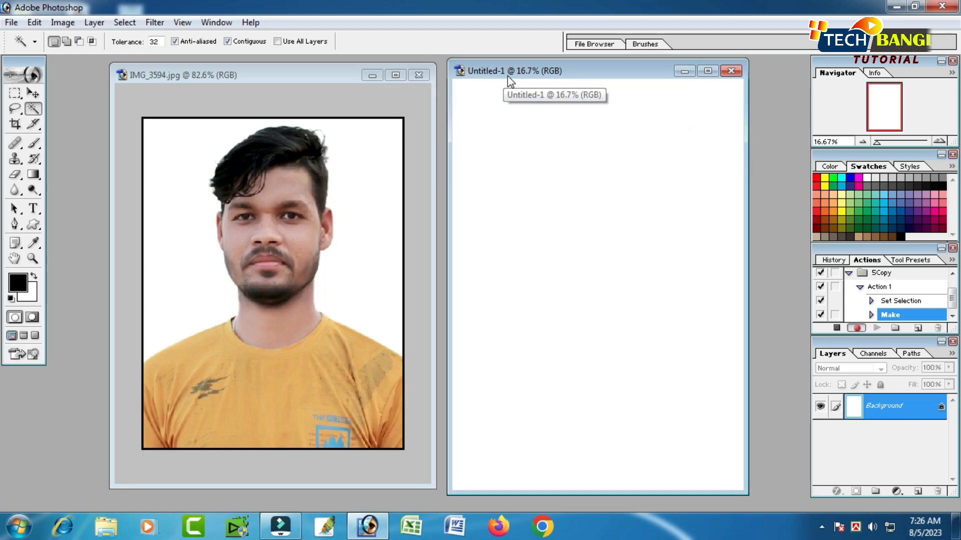
{"action": "left_click_drag", "start_coordinate": [547, 72], "coordinate": [539, 73]}
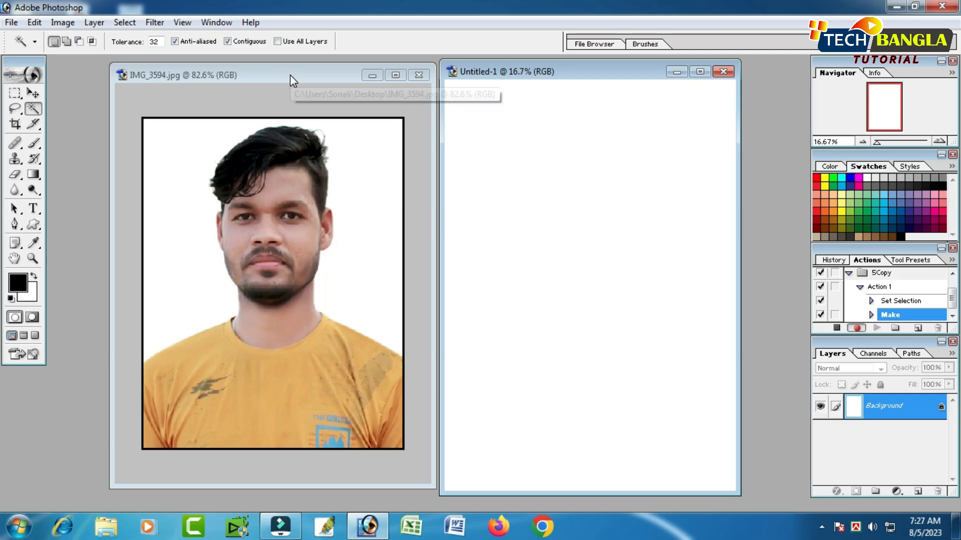
{"action": "left_click_drag", "start_coordinate": [289, 74], "coordinate": [271, 75]}
{"action": "key", "text": "ctrl+c"}
{"action": "key", "text": "ctrl+c"}
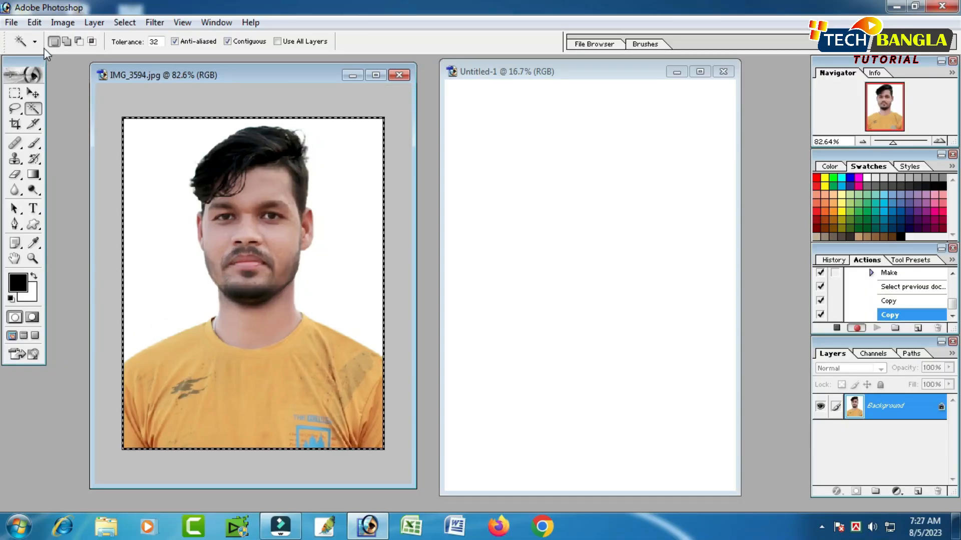
{"action": "left_click", "coordinate": [35, 24]}
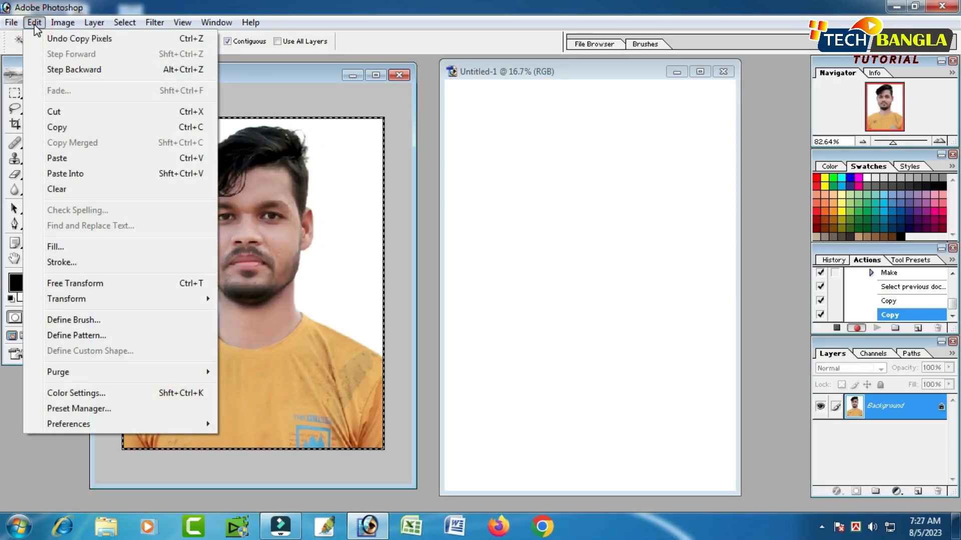
{"action": "left_click", "coordinate": [81, 130]}
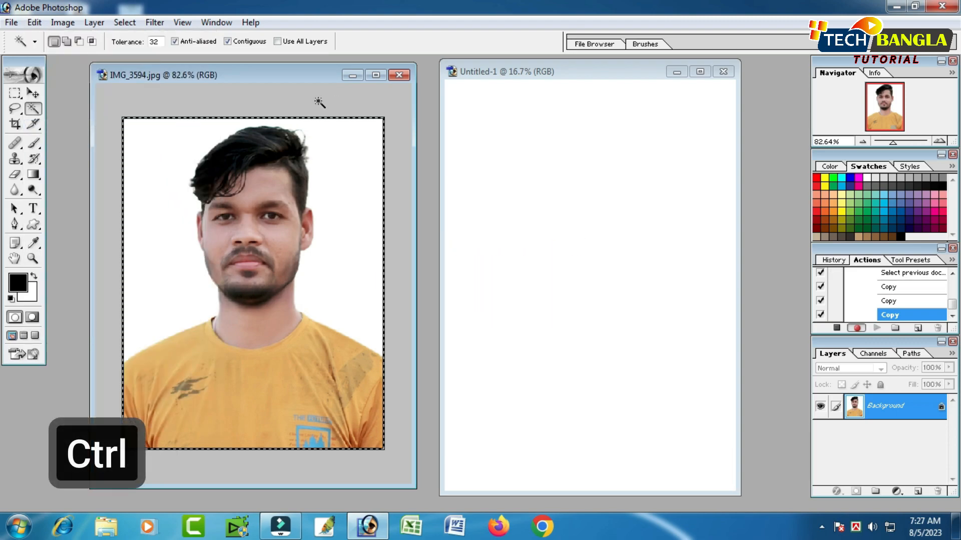
{"action": "key", "text": "ctrl+c"}
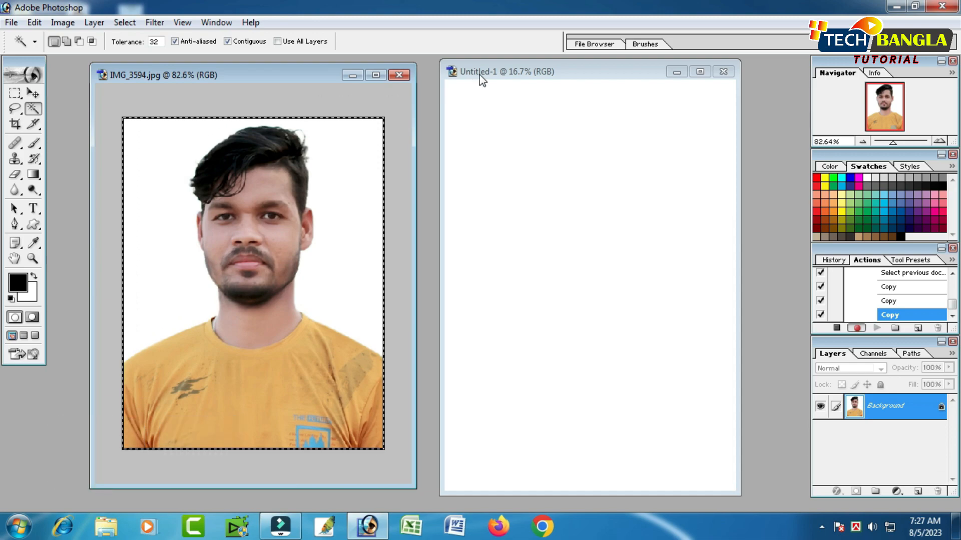
- Paste the copied portrait into the blank A4 document
{"action": "left_click", "coordinate": [562, 72]}
{"action": "left_click_drag", "start_coordinate": [563, 73], "coordinate": [419, 75]}
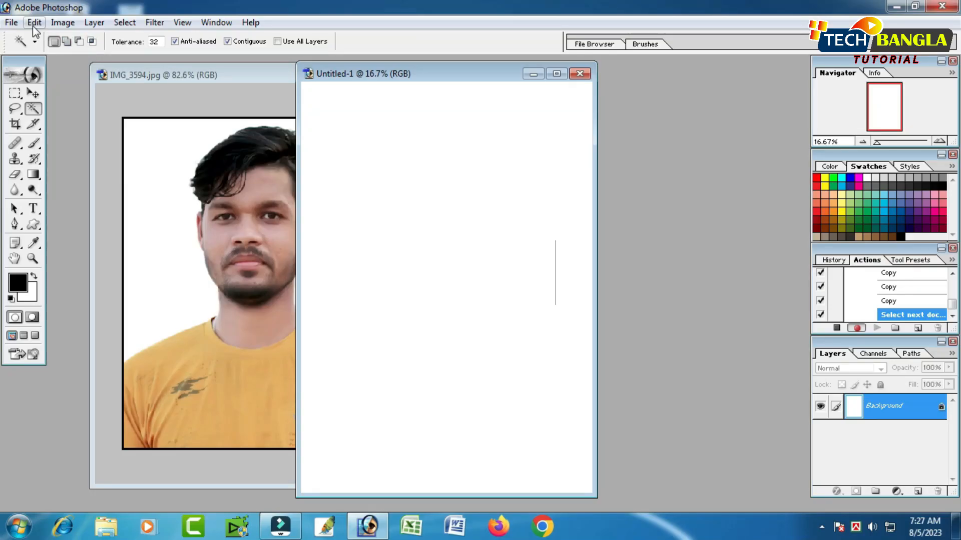
{"action": "left_click", "coordinate": [34, 22]}
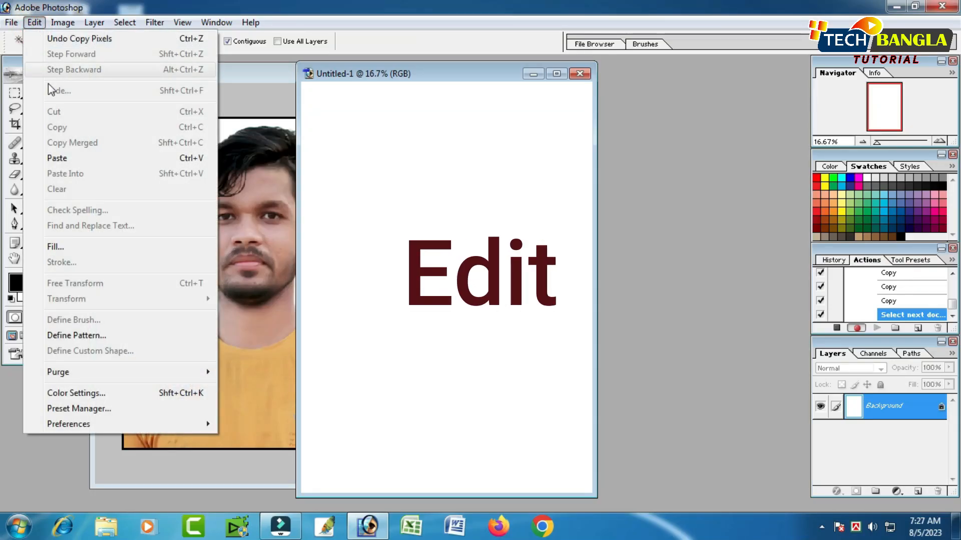
{"action": "left_click", "coordinate": [67, 159]}
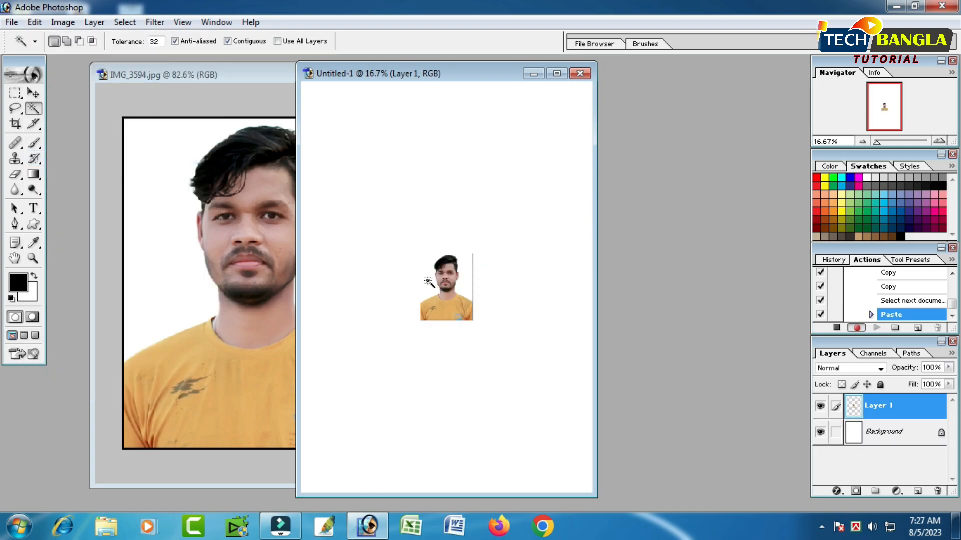
{"action": "key", "text": "ctrl+v"}
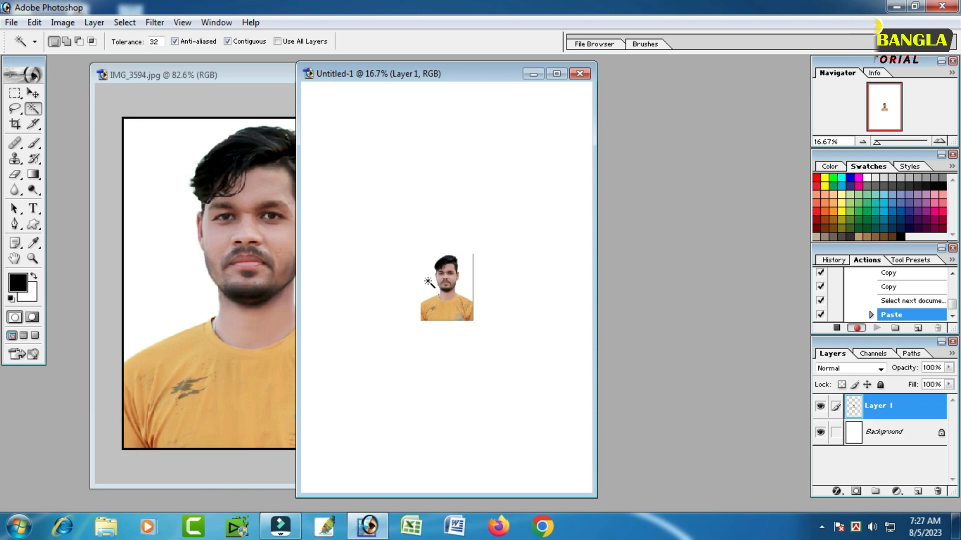
- Arrange the pasted photo and four duplicates in a row along the page's upper edge, and stop recording the action
{"action": "left_click_drag", "start_coordinate": [463, 302], "coordinate": [550, 136]}
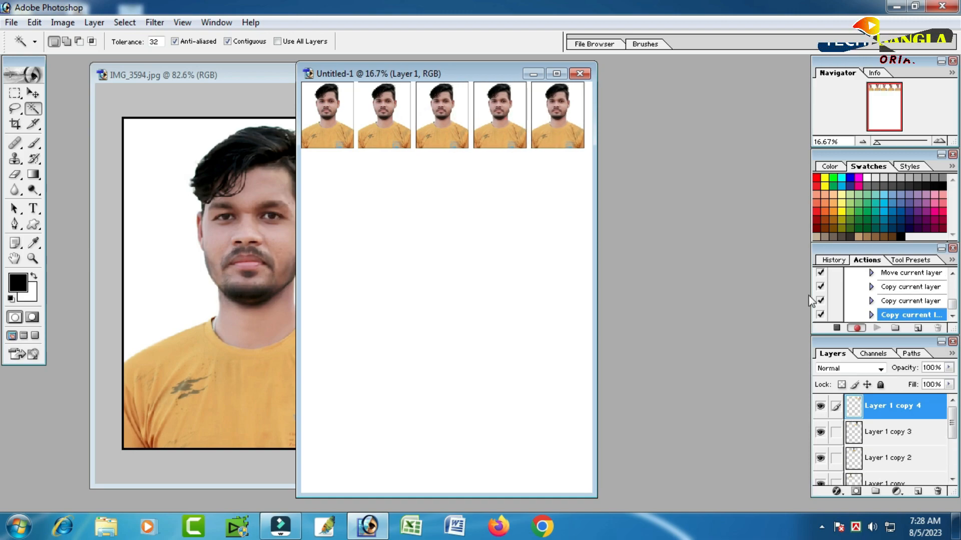
{"action": "left_click", "coordinate": [837, 328]}
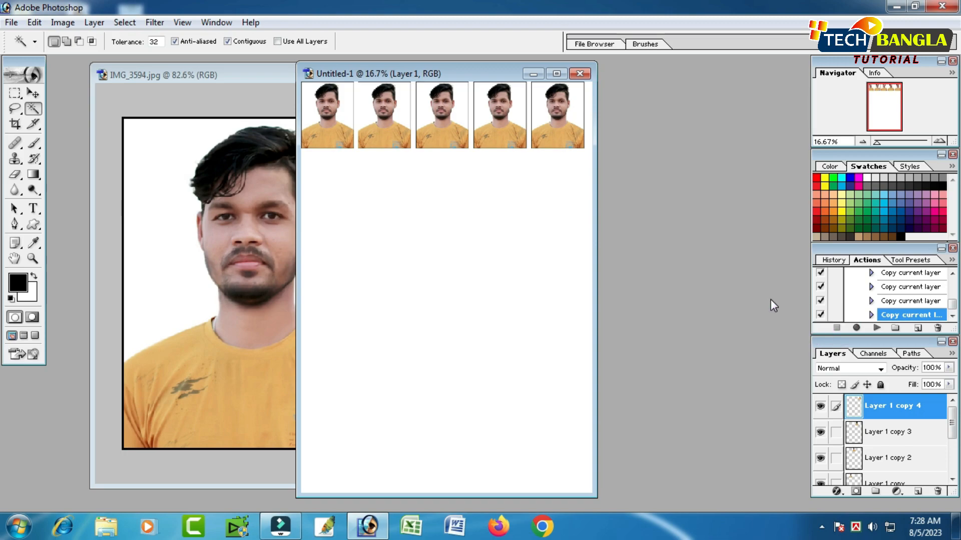
{"action": "left_click", "coordinate": [871, 315]}
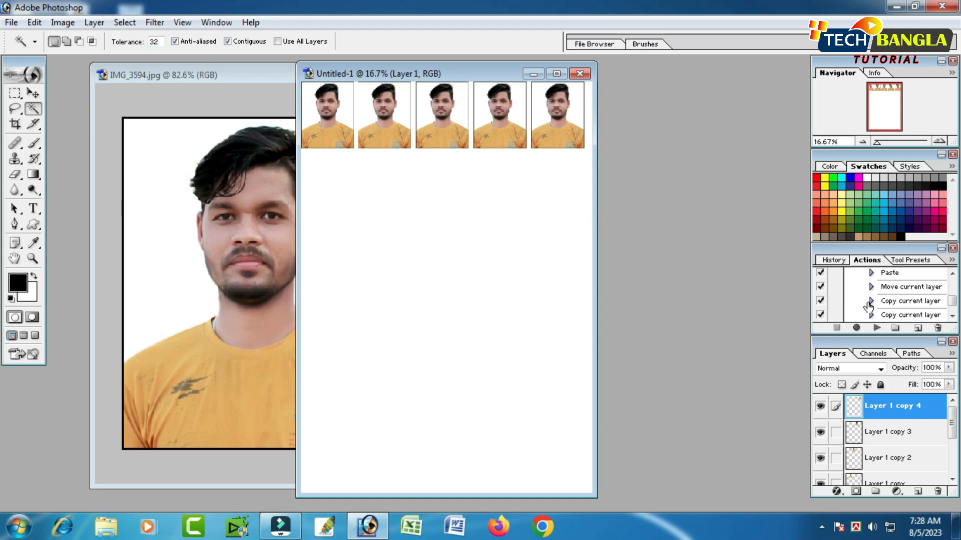
{"action": "scroll", "coordinate": [870, 305], "scroll_direction": "up", "scroll_amount": 1}
{"action": "scroll", "coordinate": [870, 306], "scroll_direction": "up", "scroll_amount": 1}
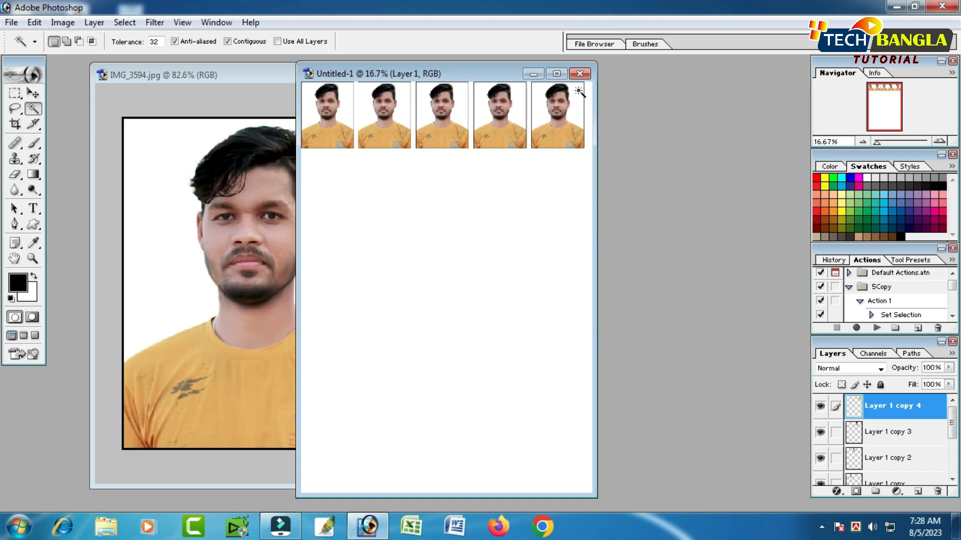
- Close the A4 page without saving it and close the original portrait photo
{"action": "left_click", "coordinate": [584, 73]}
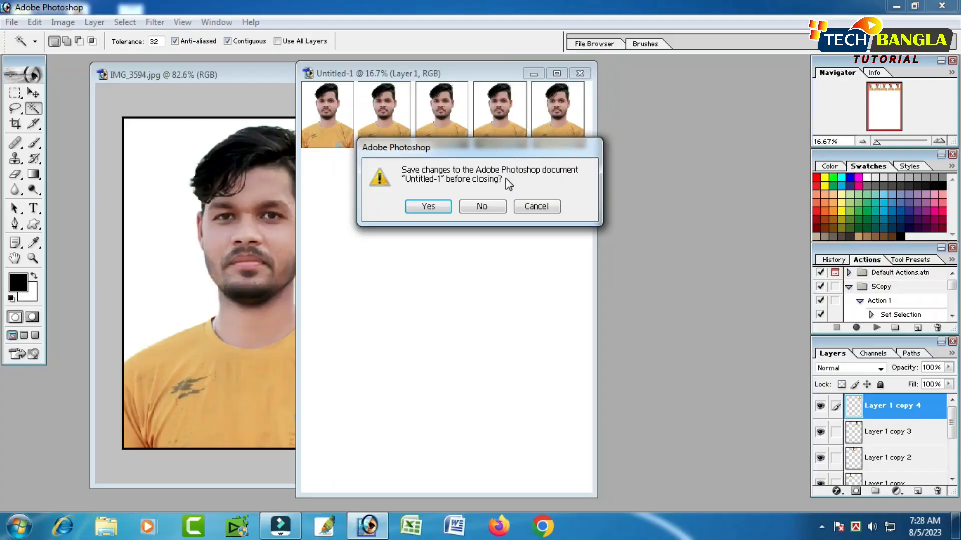
{"action": "left_click", "coordinate": [483, 207]}
{"action": "left_click", "coordinate": [398, 75]}
- Open the JPG portrait of the man in a suit on a blue background from the Desktop
{"action": "double_click", "coordinate": [271, 190]}
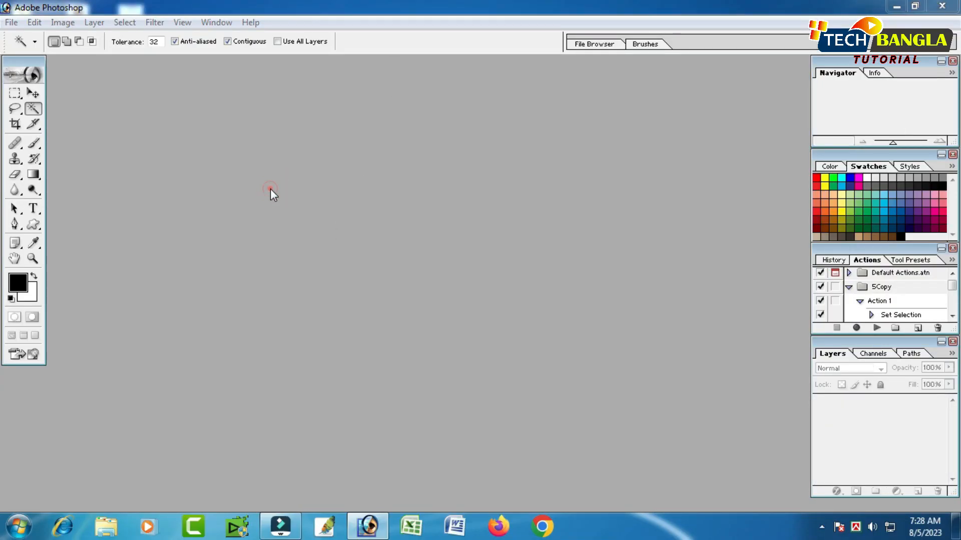
{"action": "left_click_drag", "start_coordinate": [663, 179], "coordinate": [663, 267]}
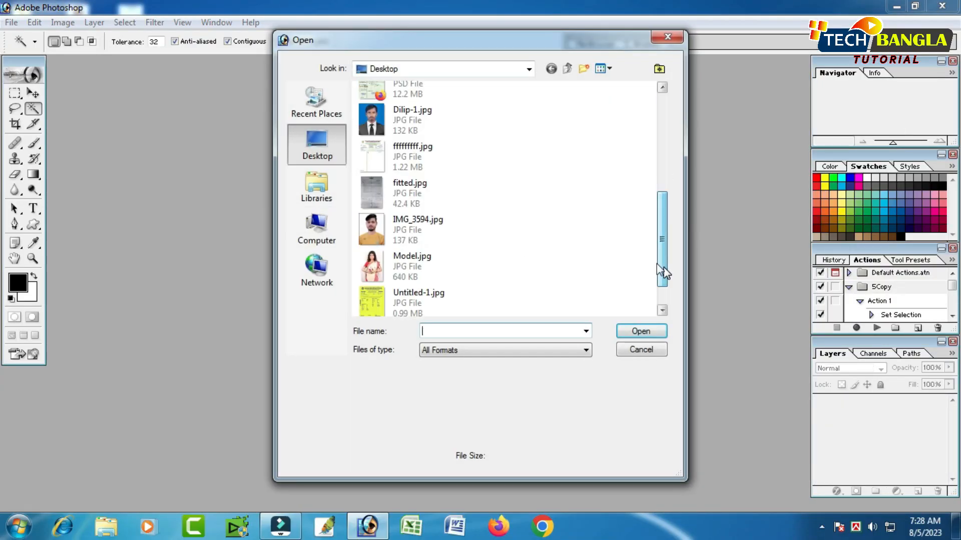
{"action": "left_click", "coordinate": [411, 120]}
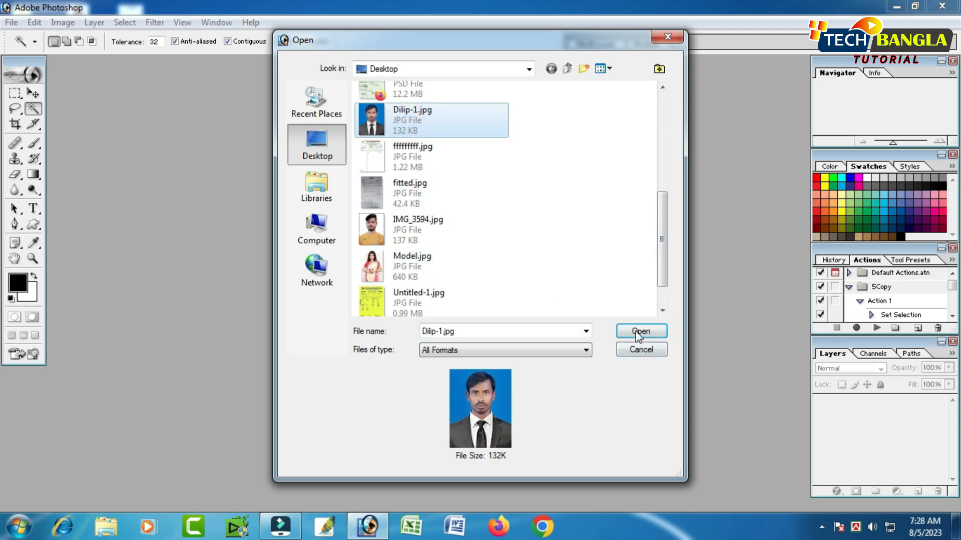
{"action": "left_click", "coordinate": [638, 332]}
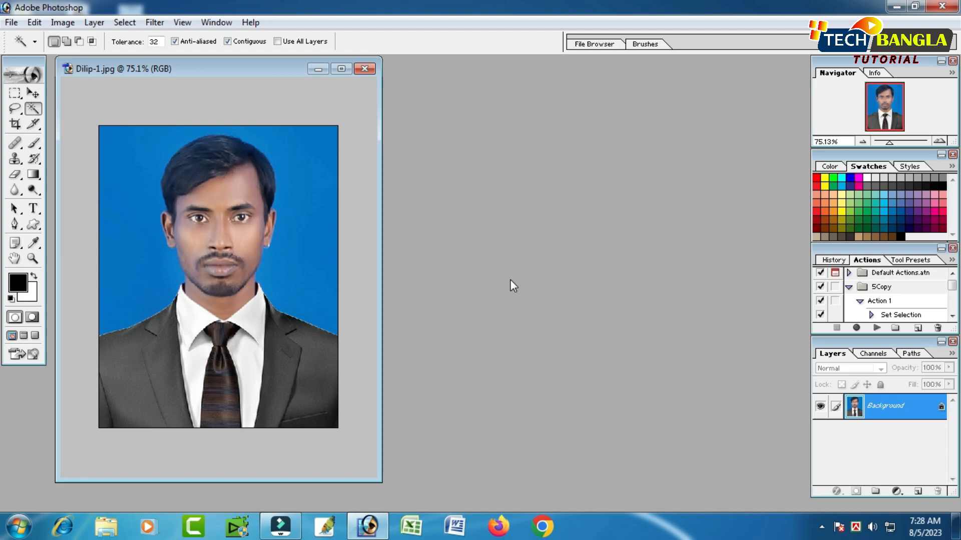
- Run the recorded 5Copy action on the blue-background portrait and place the generated page beside the photo
{"action": "key", "text": "ctrl+F2"}
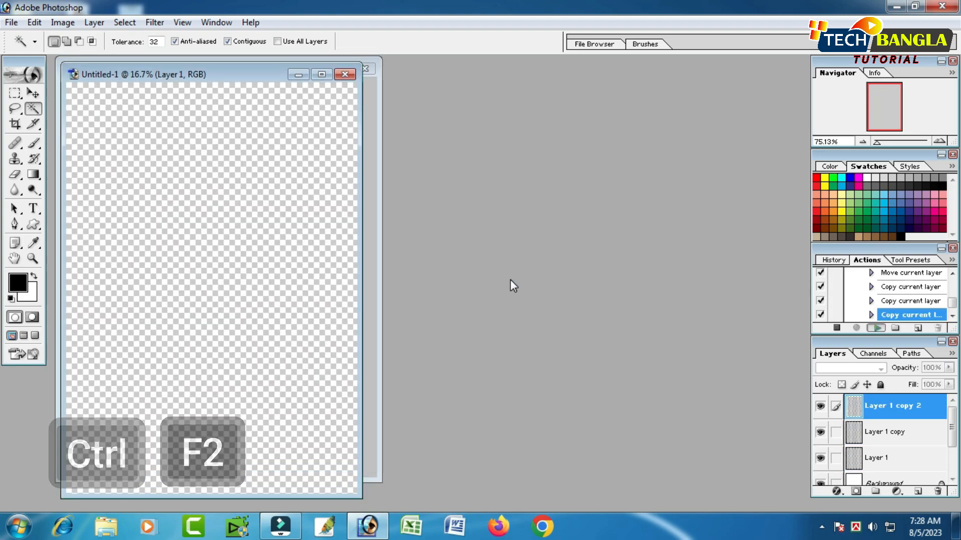
{"action": "left_click_drag", "start_coordinate": [244, 75], "coordinate": [551, 83]}
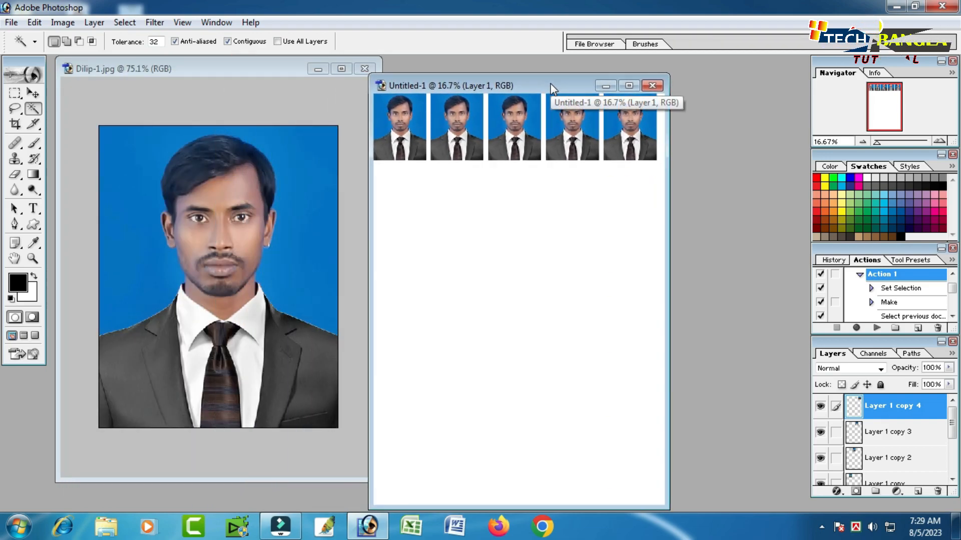